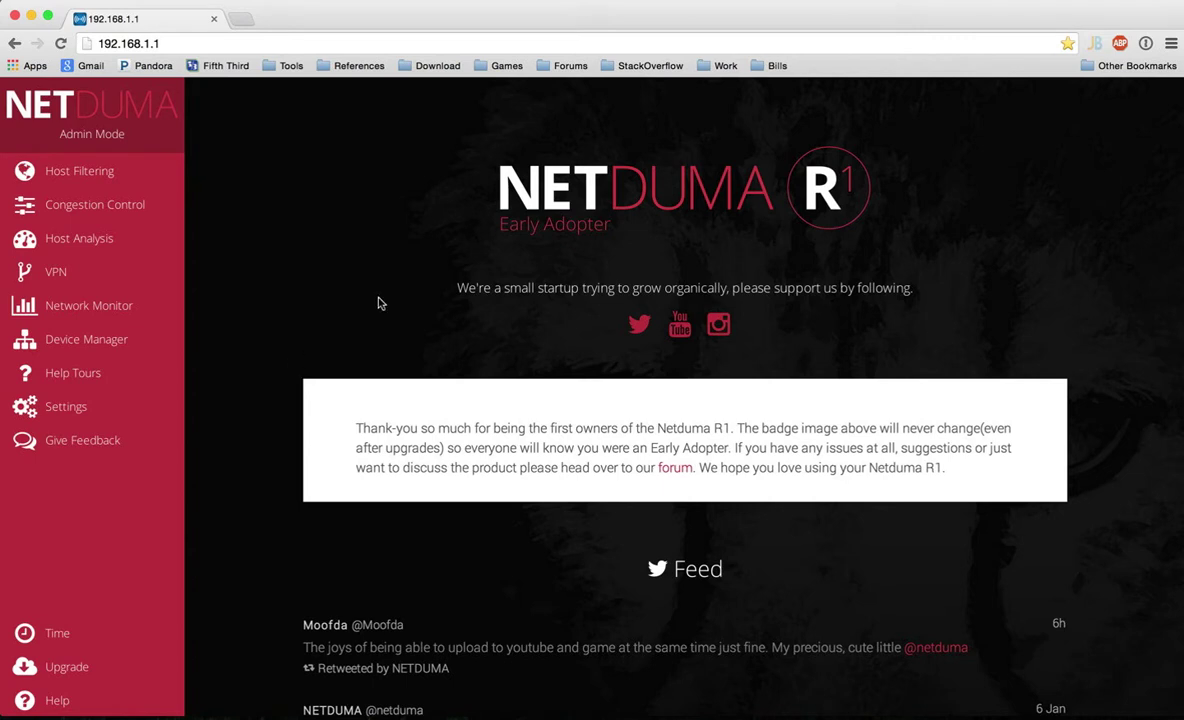
# - Load the router dashboard address, then go to Congestion Control's bandwidth settings
pyautogui.click(254, 40)
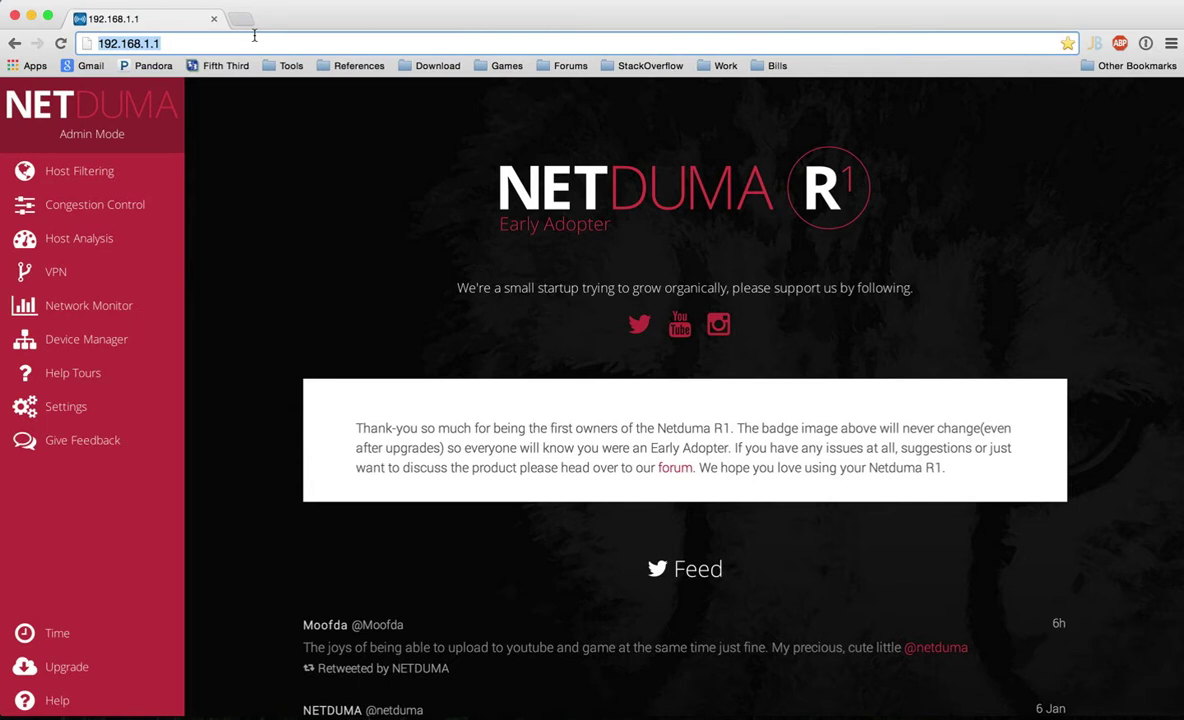
pyautogui.click(151, 43)
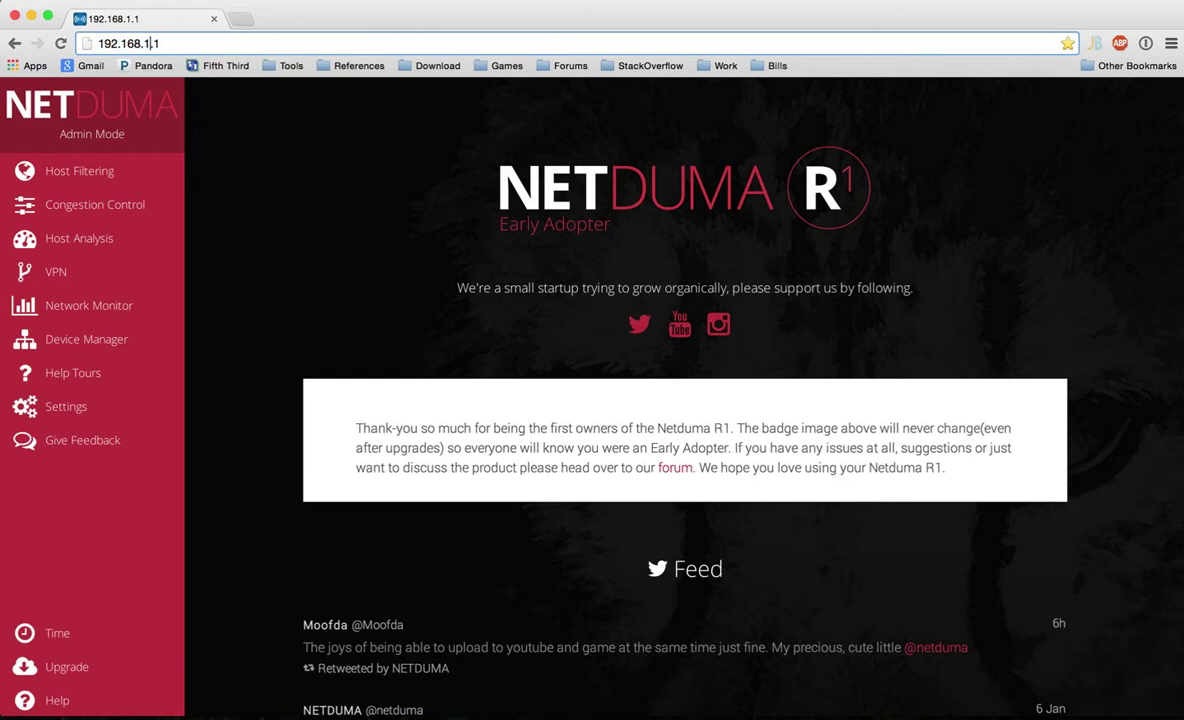
pyautogui.press('BackSpace')
pyautogui.write('88')
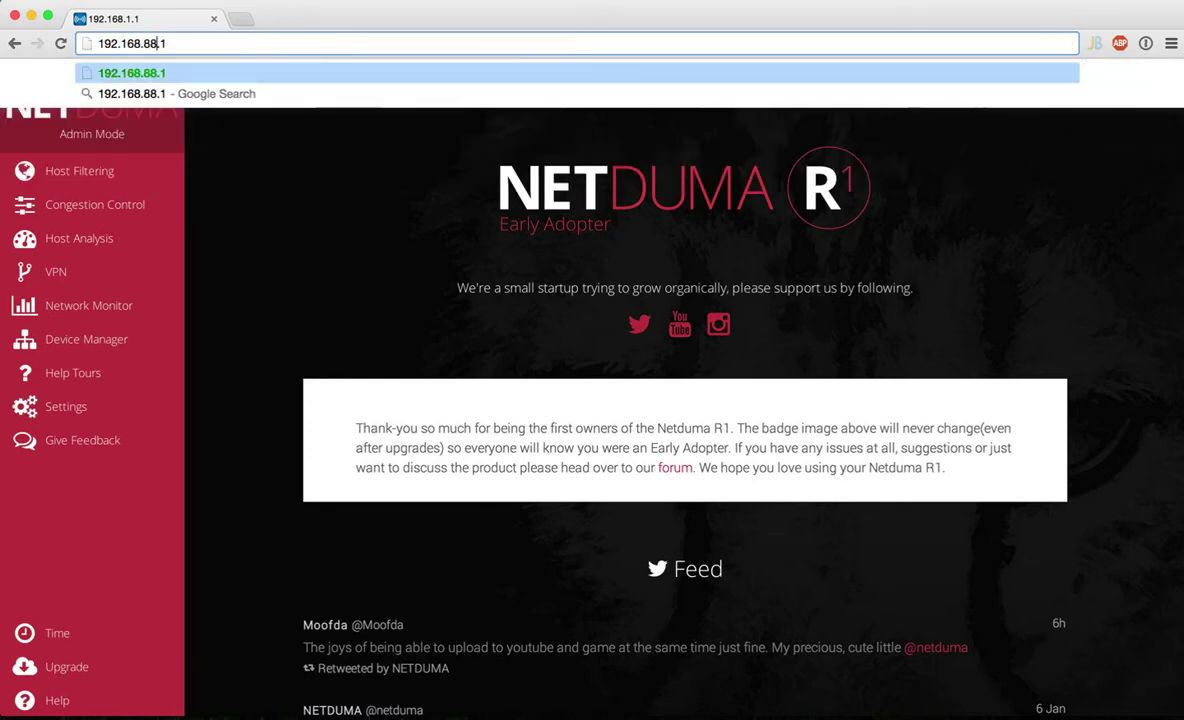
pyautogui.press('BackSpace')
pyautogui.press('BackSpace')
pyautogui.write('1')
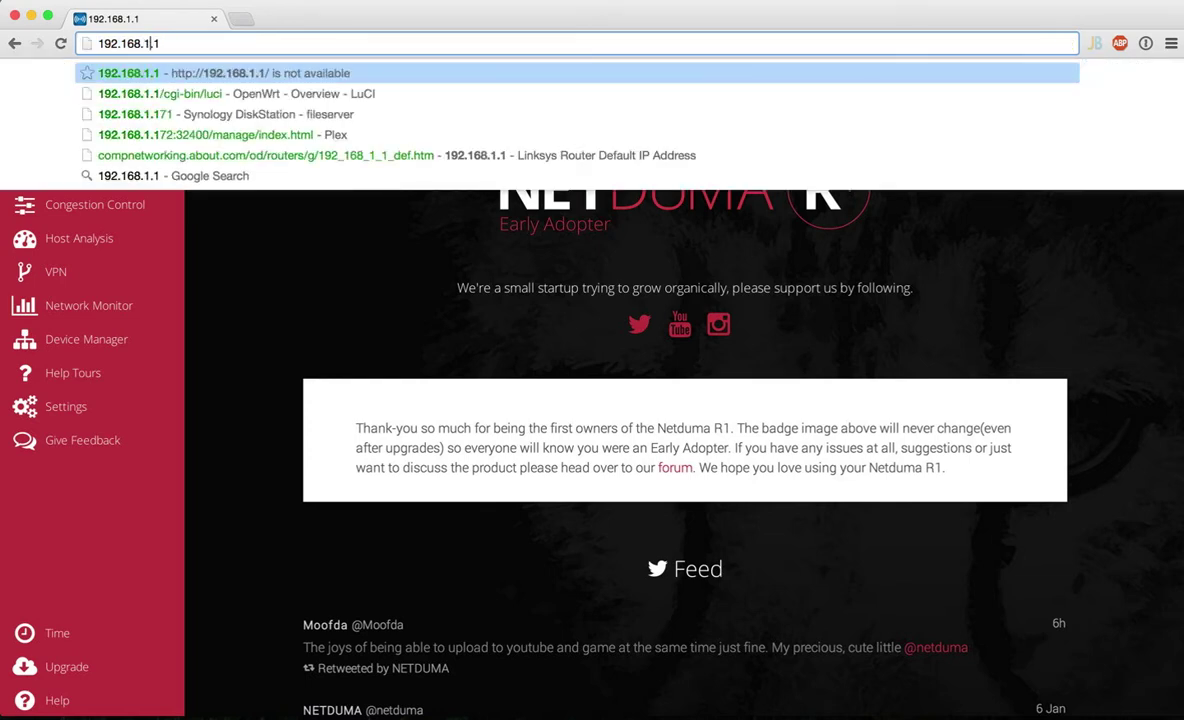
pyautogui.press('Return')
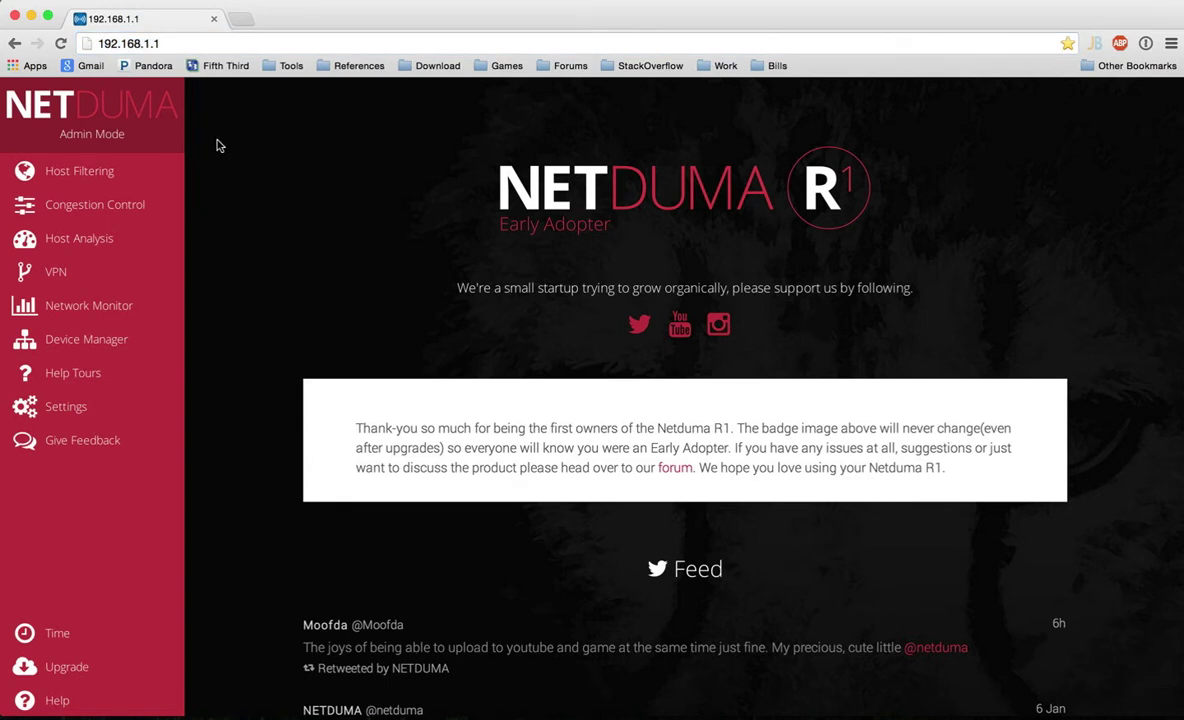
pyautogui.click(139, 207)
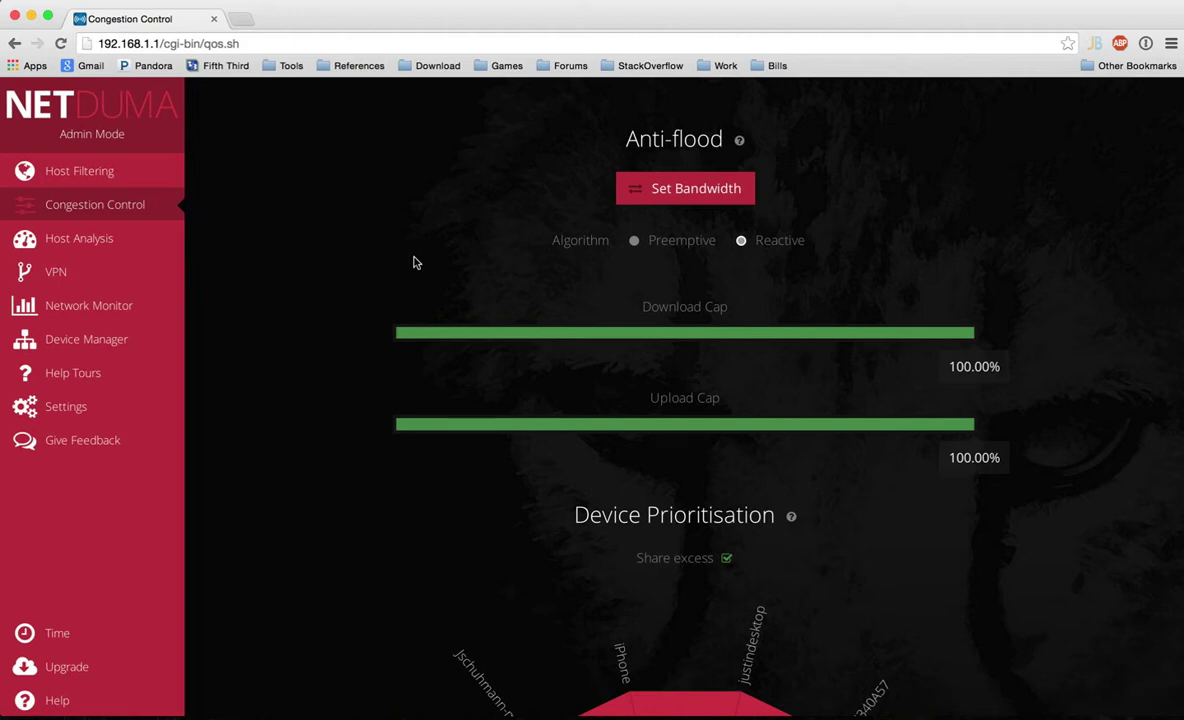
pyautogui.click(688, 200)
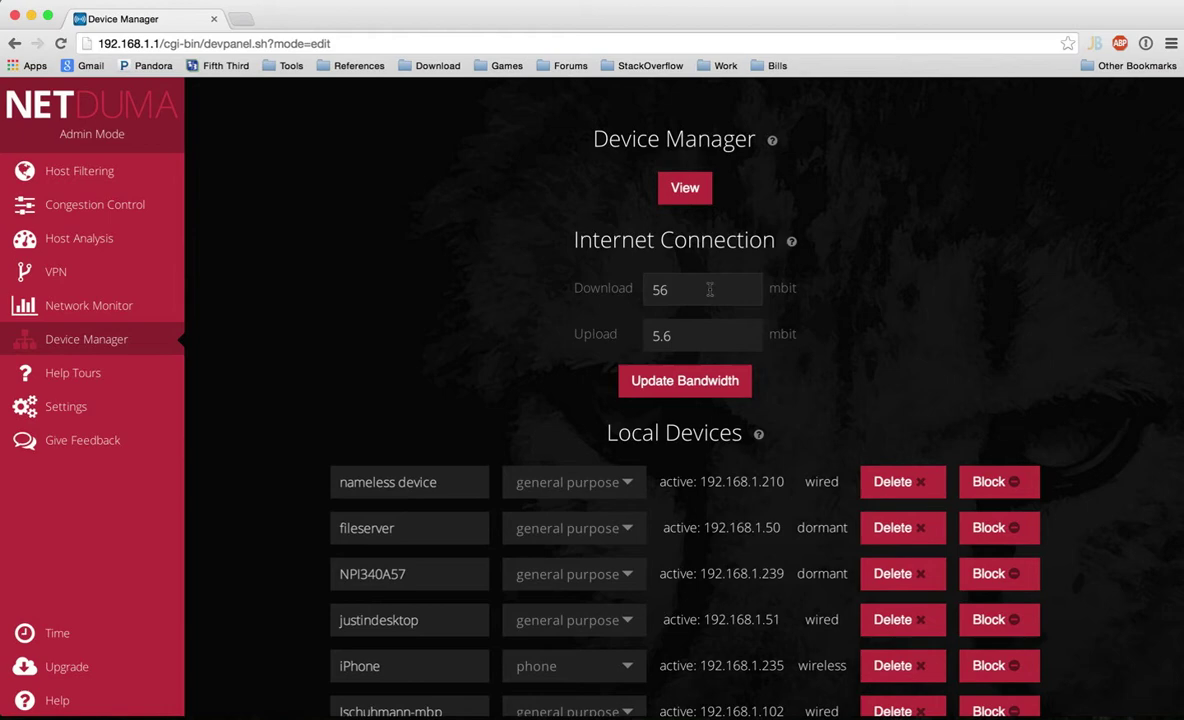
# - Run a Speedtest.net test in a new tab: 18 ms ping, 56.33 Mbps down, 5.76 Mbps up
pyautogui.click(250, 22)
pyautogui.write('speed')
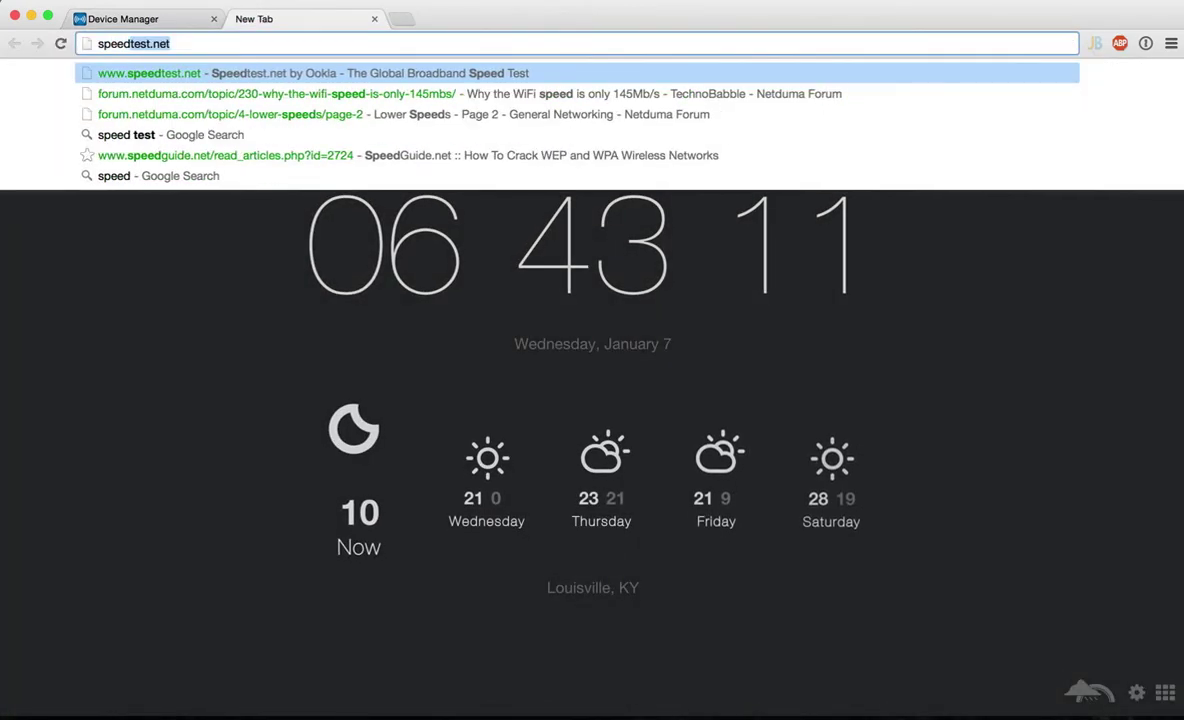
pyautogui.press('Return')
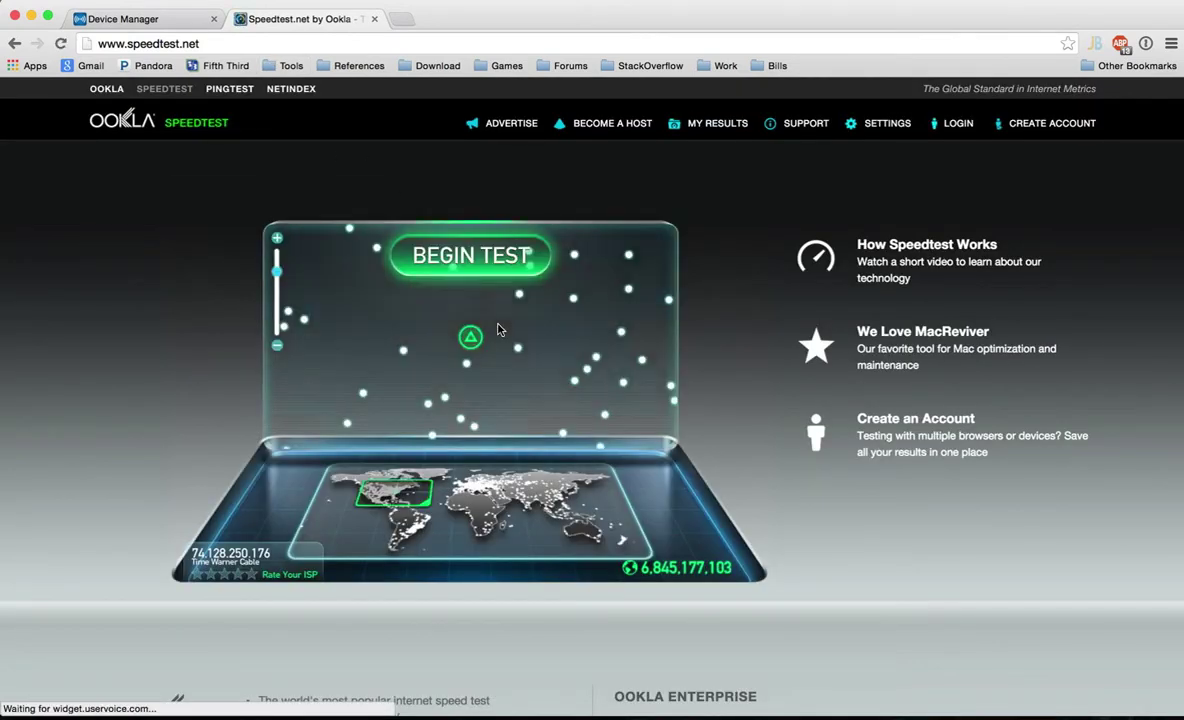
pyautogui.click(471, 343)
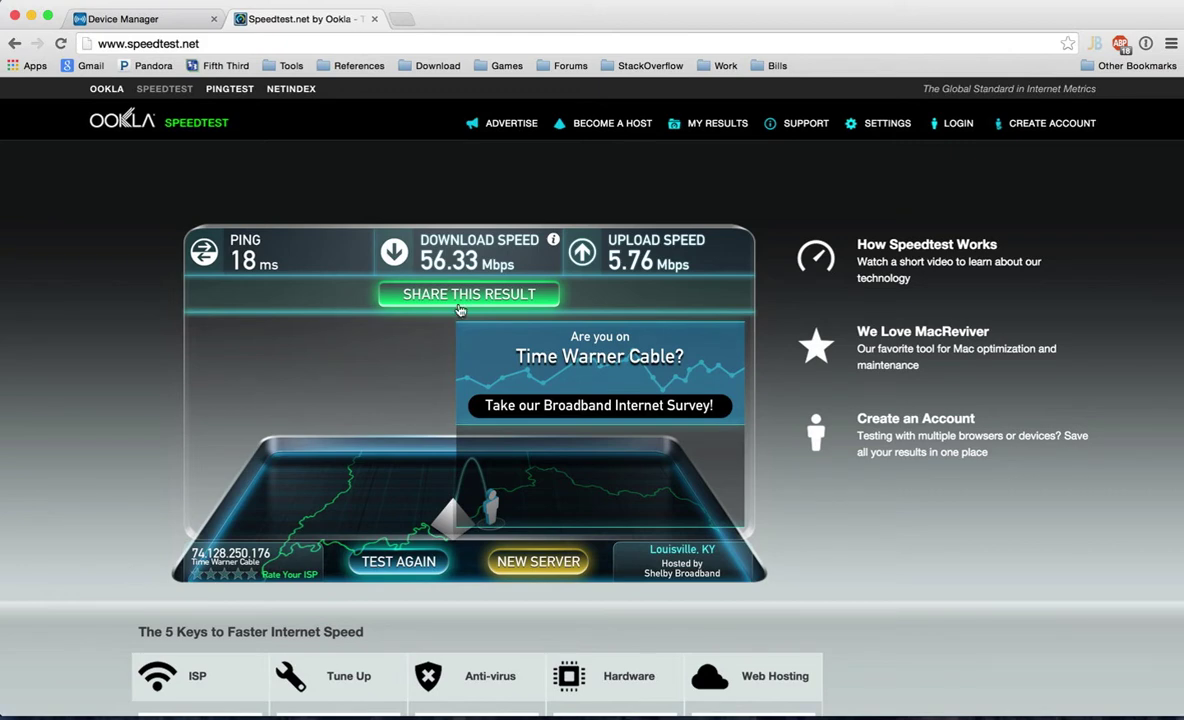
# - Save the router bandwidth as 56 mbit download and 5.6 mbit upload
pyautogui.click(147, 22)
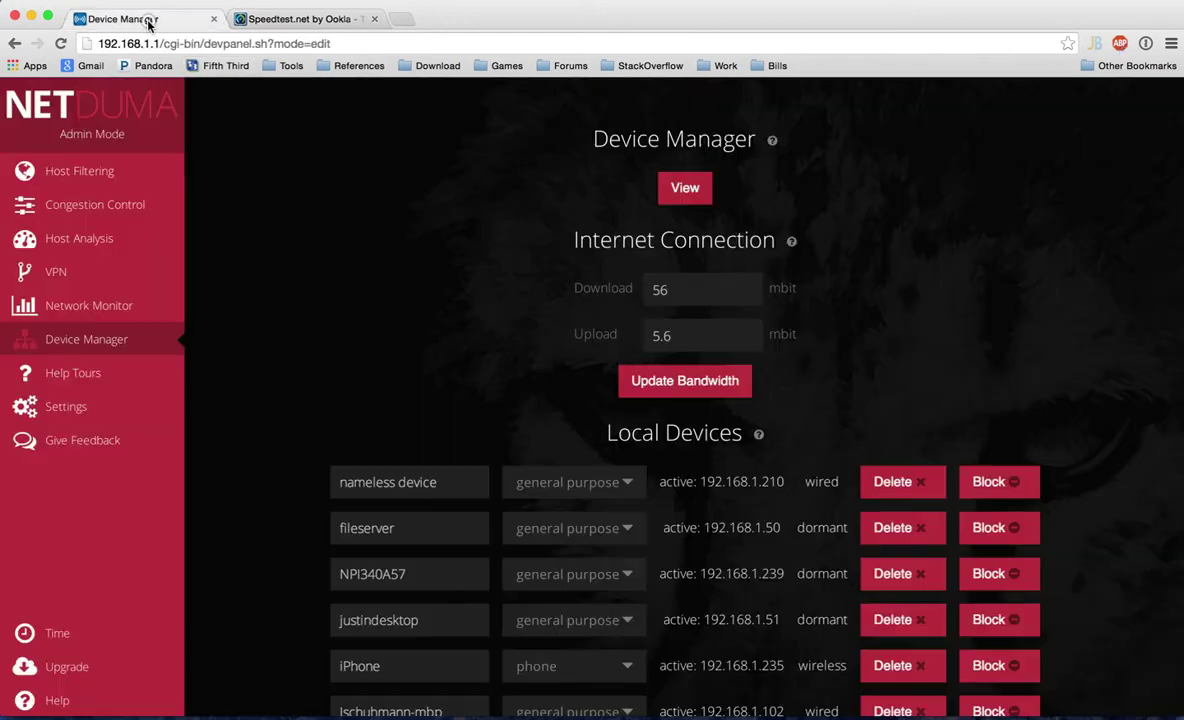
pyautogui.doubleClick(680, 284)
pyautogui.doubleClick(679, 336)
pyautogui.click(690, 384)
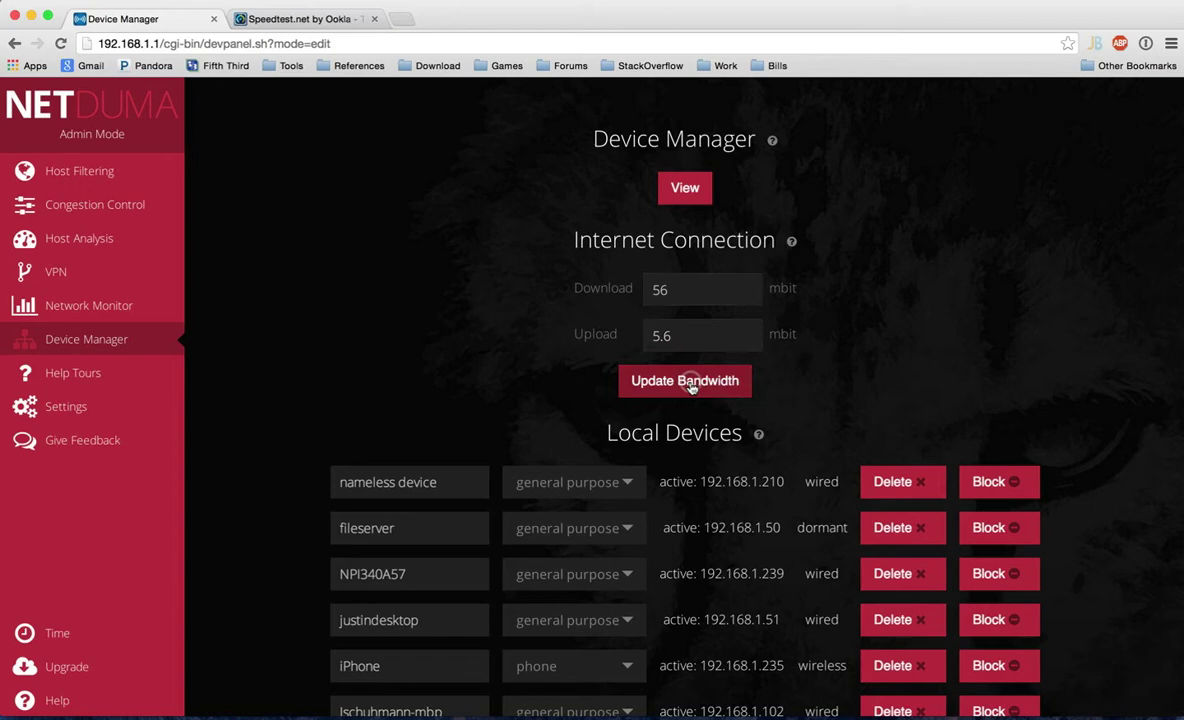
pyautogui.click(682, 377)
pyautogui.click(119, 207)
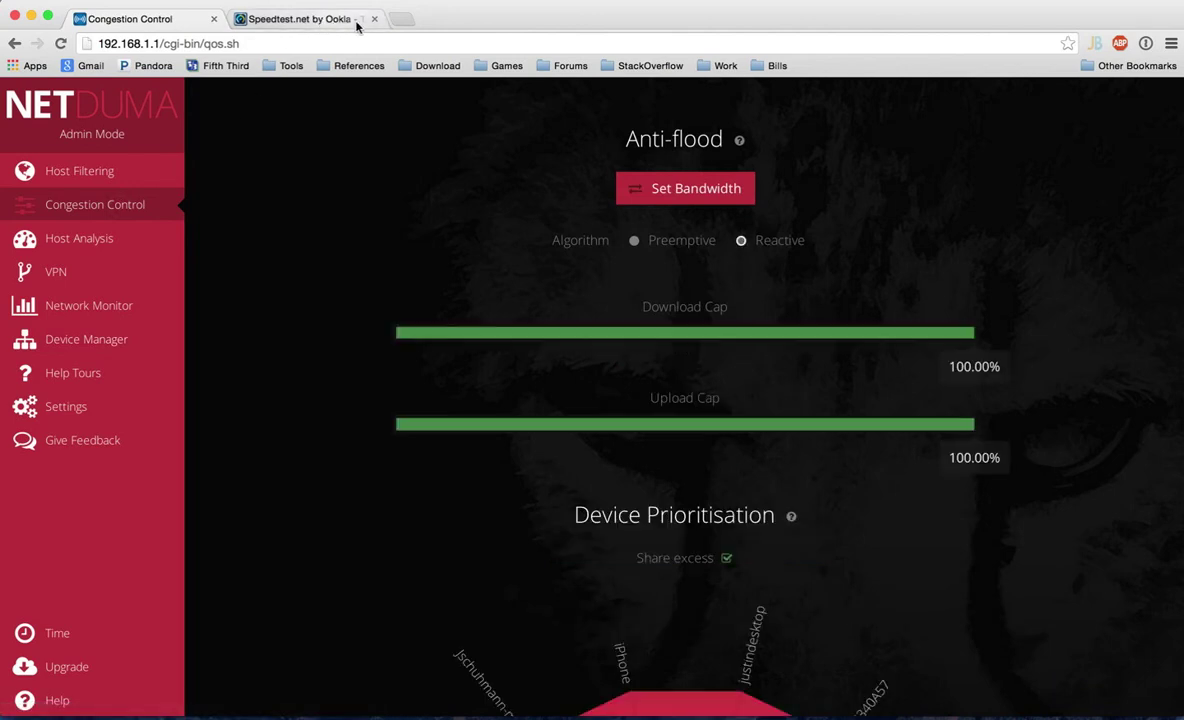
# - Close the Speedtest.net browser tab
pyautogui.click(374, 19)
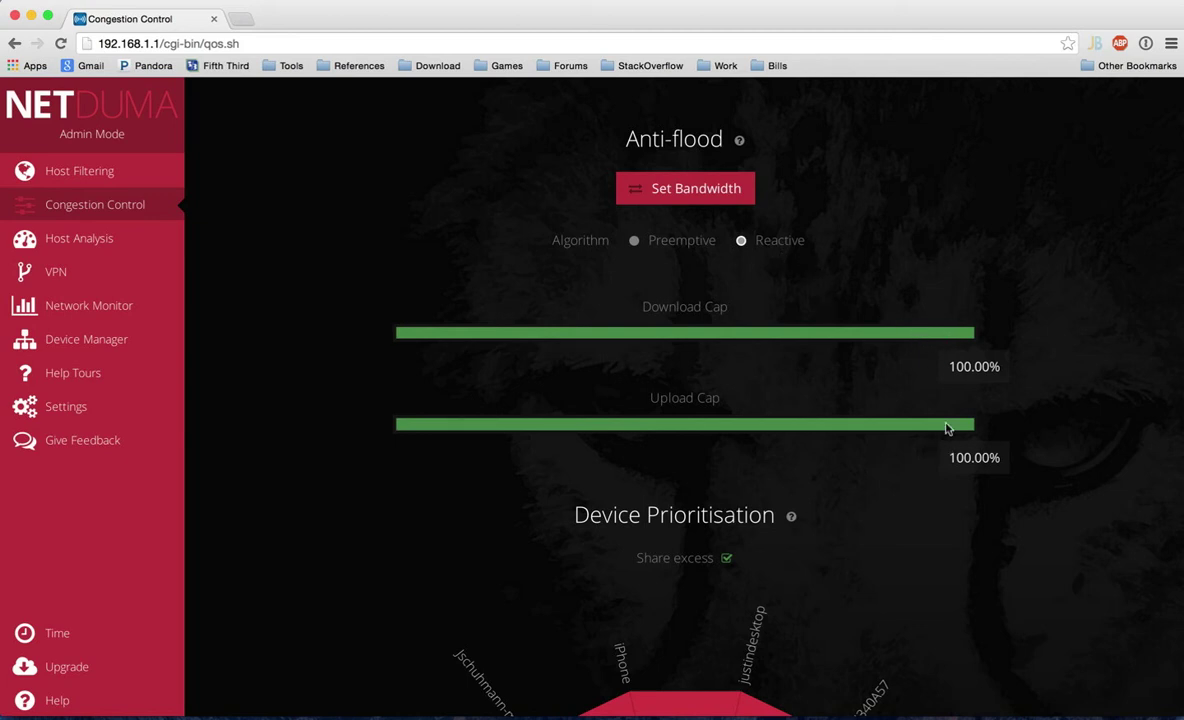
# - Drag the Anti-flood Download and Upload Cap sliders from 100% to 90%
pyautogui.moveTo(971, 337); pyautogui.dragTo(914, 334)
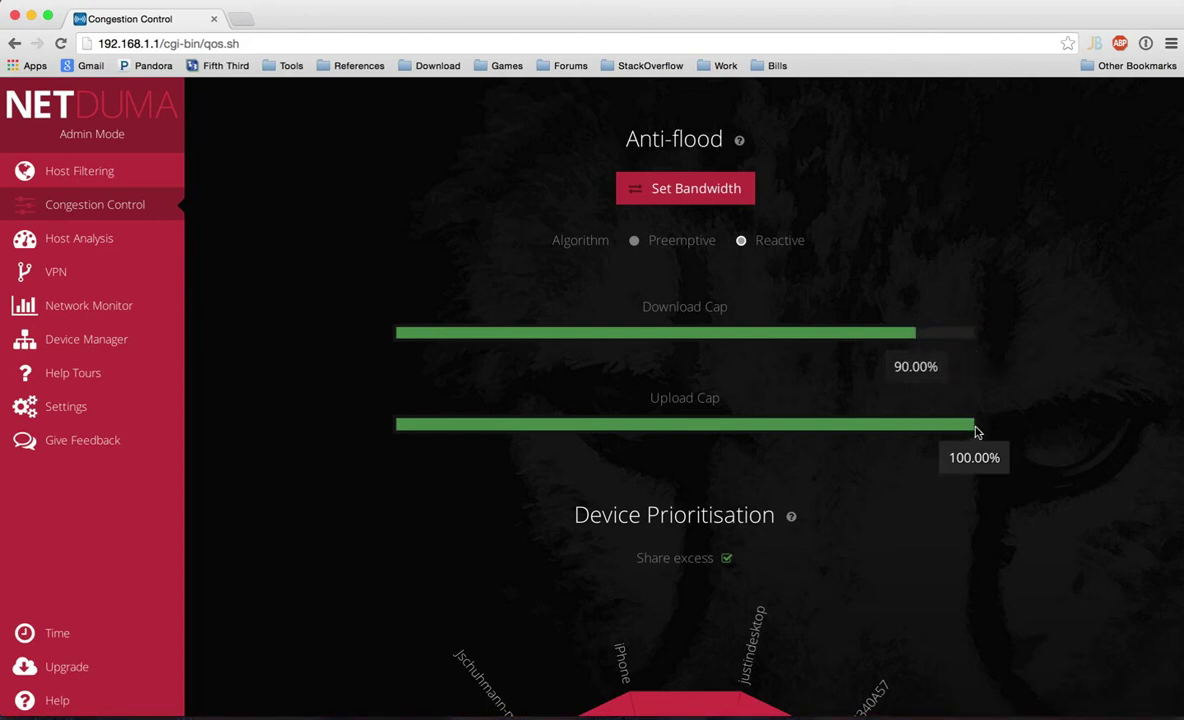
pyautogui.moveTo(975, 430); pyautogui.dragTo(917, 428)
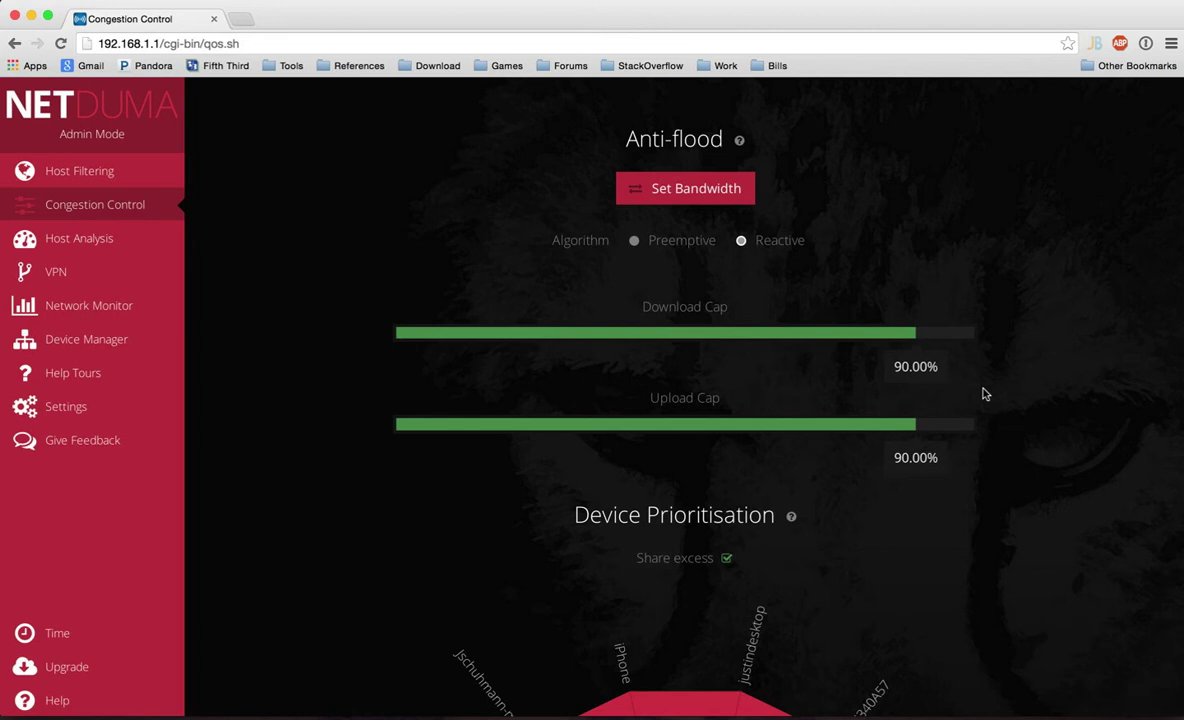
# - In Device Prioritisation, give Xbox-SystemOS a bandwidth share of about 58
pyautogui.scroll(-1, 985, 394)
pyautogui.scroll(-1, 985, 394)
pyautogui.scroll(-1, 985, 394)
pyautogui.scroll(-2, 985, 394)
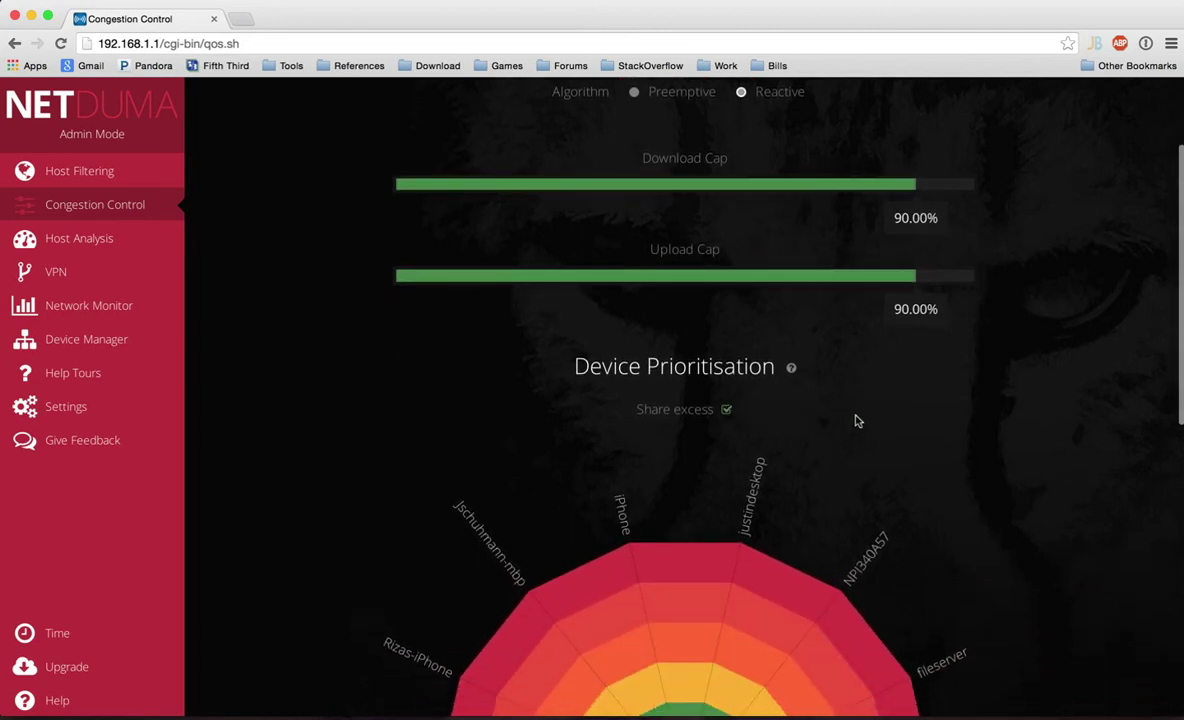
pyautogui.scroll(-2, 856, 421)
pyautogui.scroll(-1, 856, 421)
pyautogui.scroll(1, 856, 421)
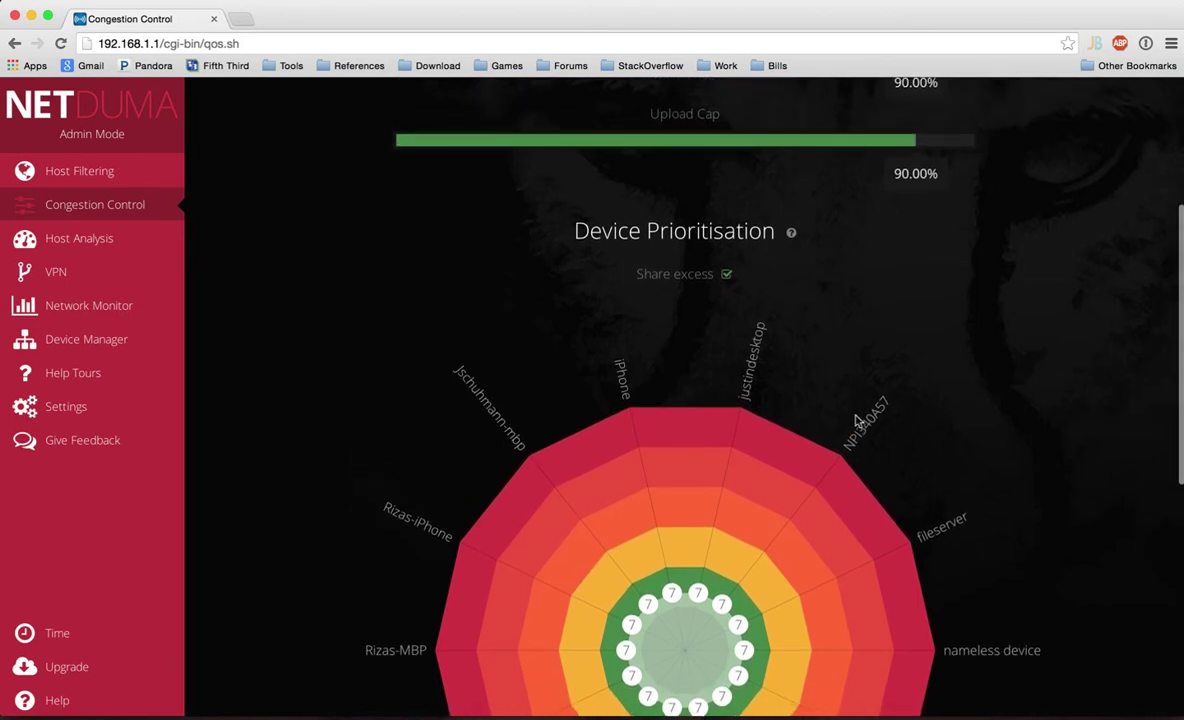
pyautogui.scroll(-1, 856, 421)
pyautogui.scroll(-2, 856, 421)
pyautogui.scroll(-3, 856, 421)
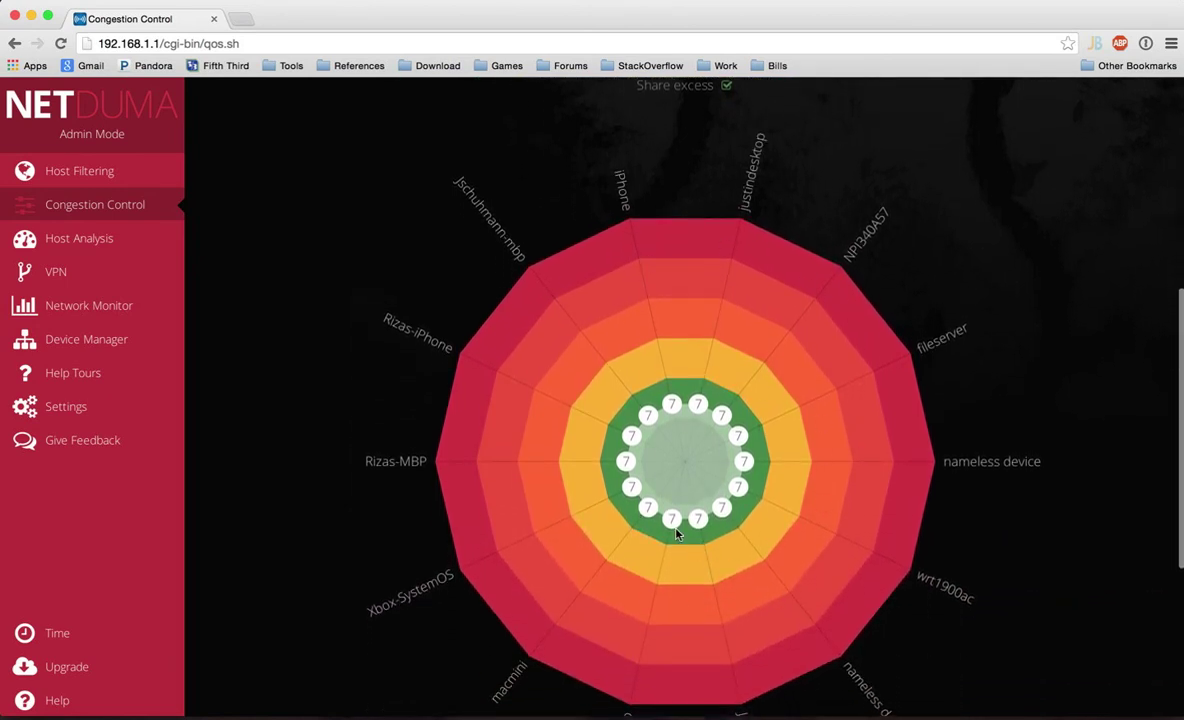
pyautogui.scroll(-3, 785, 472)
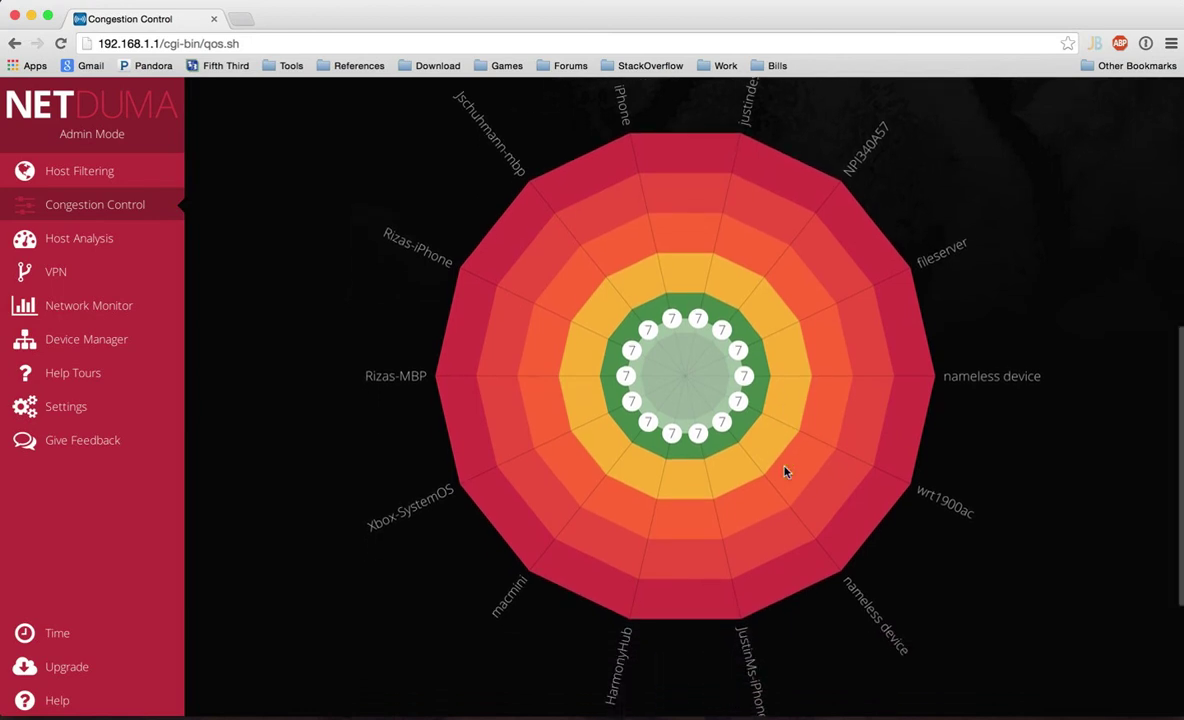
pyautogui.scroll(-2, 785, 472)
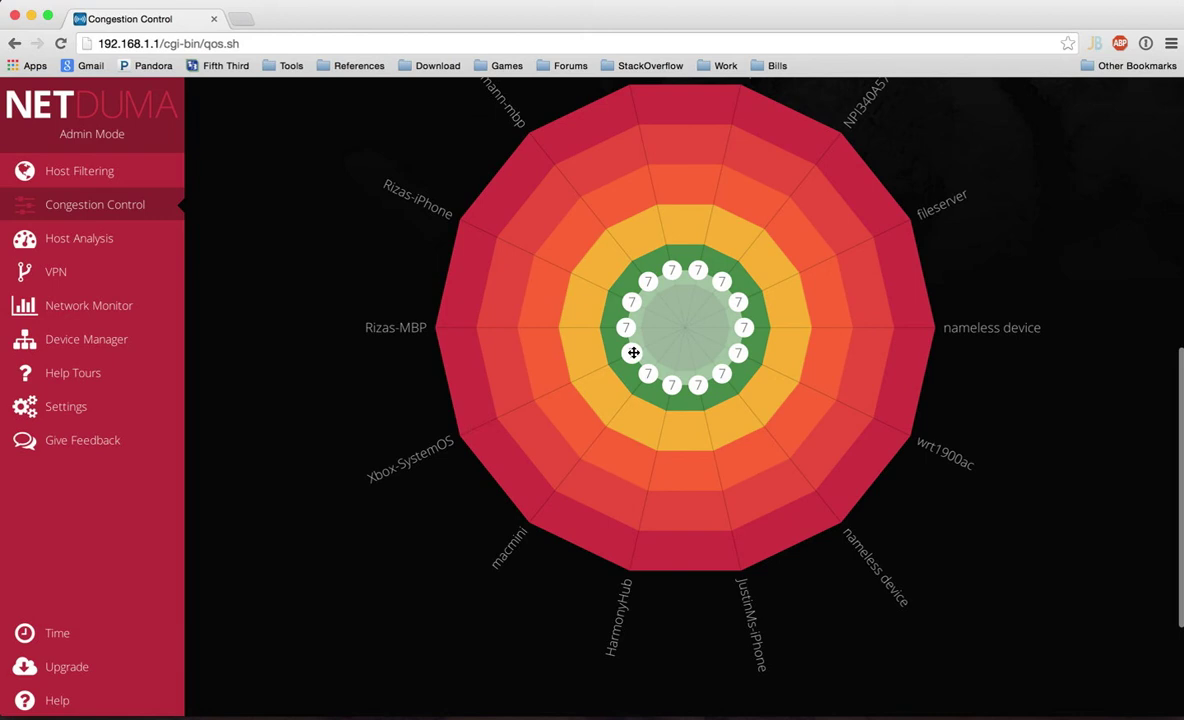
pyautogui.moveTo(633, 352); pyautogui.dragTo(513, 405)
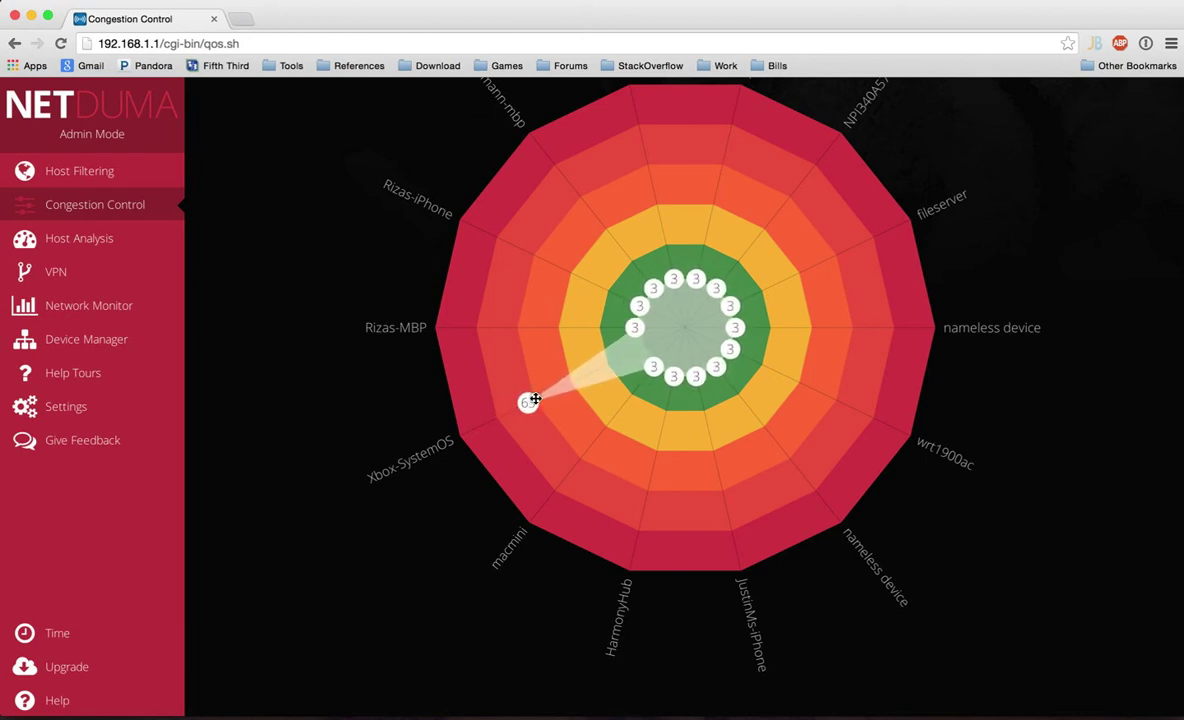
pyautogui.moveTo(513, 405); pyautogui.dragTo(538, 398)
pyautogui.scroll(1, 523, 131)
pyautogui.scroll(1, 522, 131)
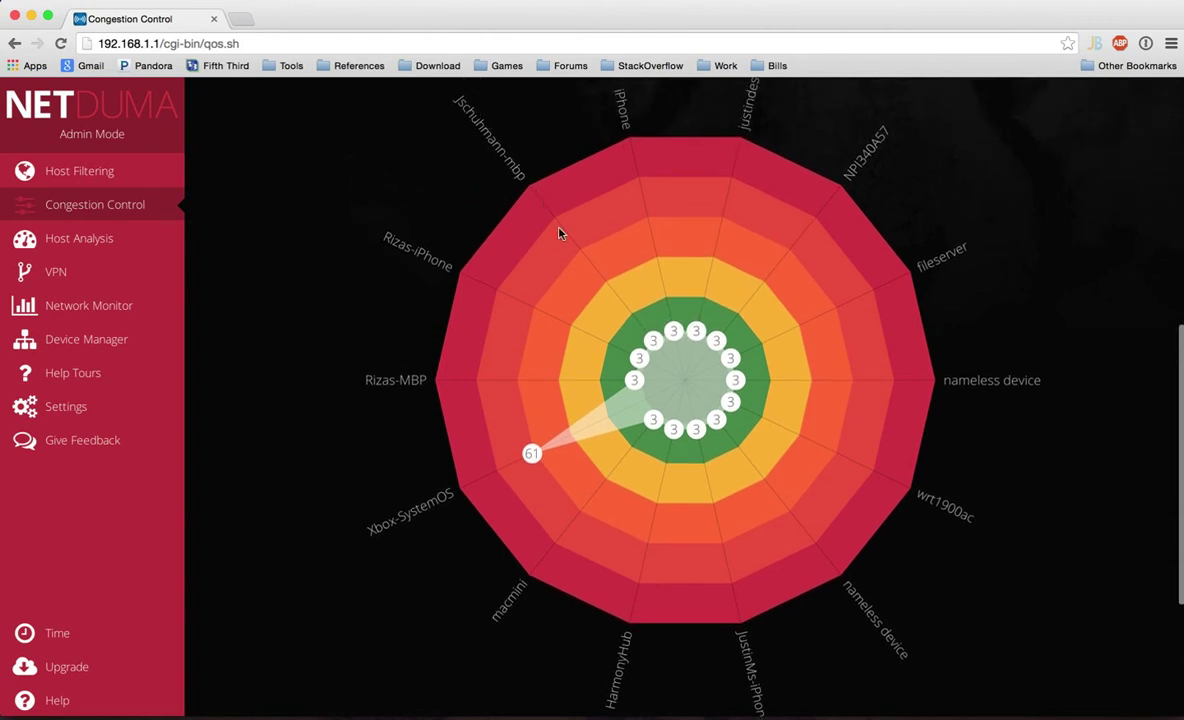
pyautogui.moveTo(654, 338); pyautogui.dragTo(611, 287)
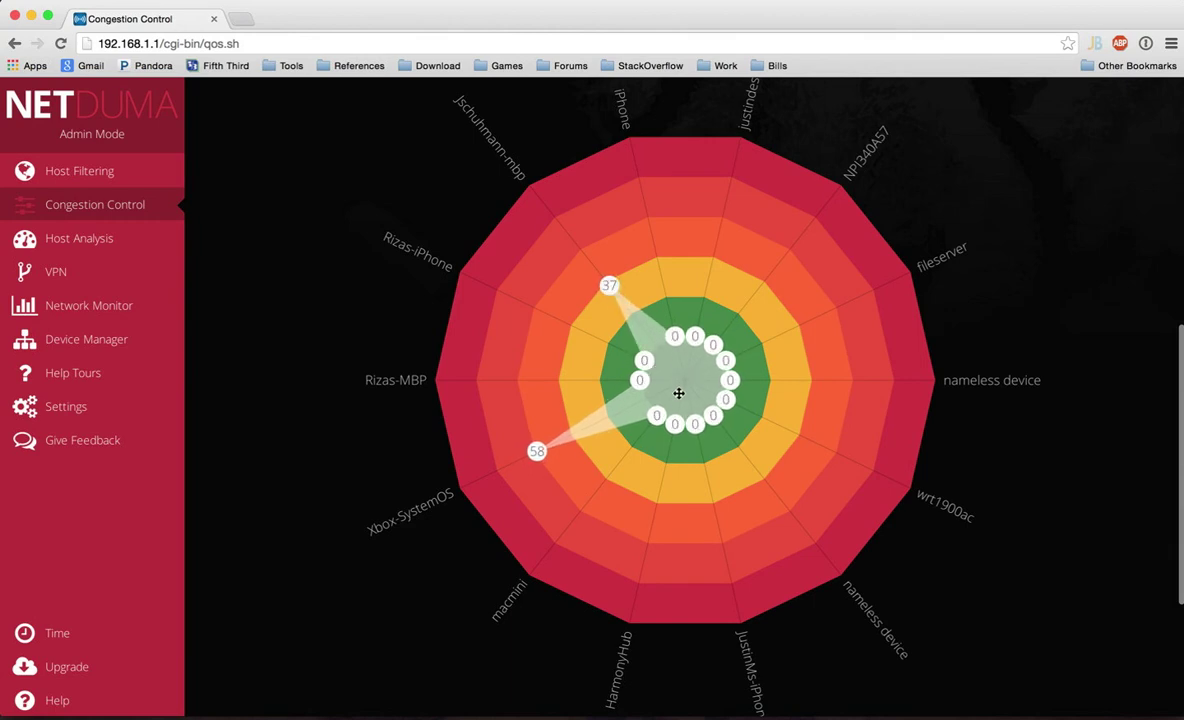
pyautogui.moveTo(609, 286); pyautogui.dragTo(628, 308)
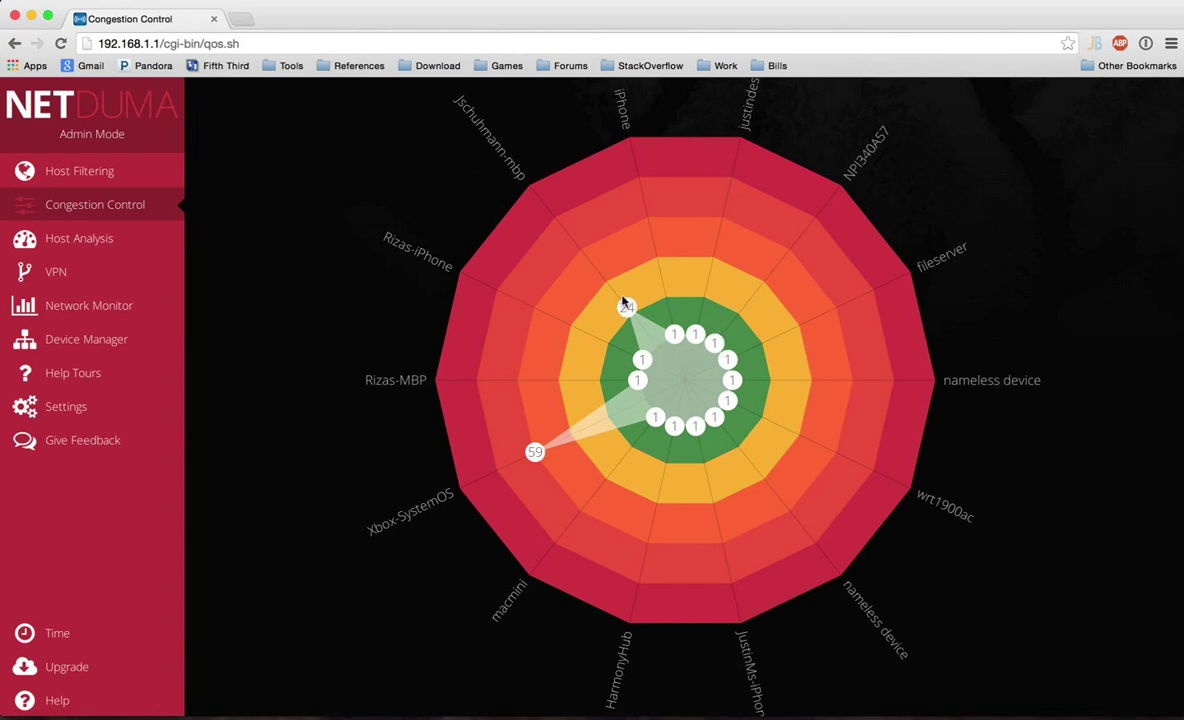
pyautogui.moveTo(620, 300); pyautogui.dragTo(600, 272)
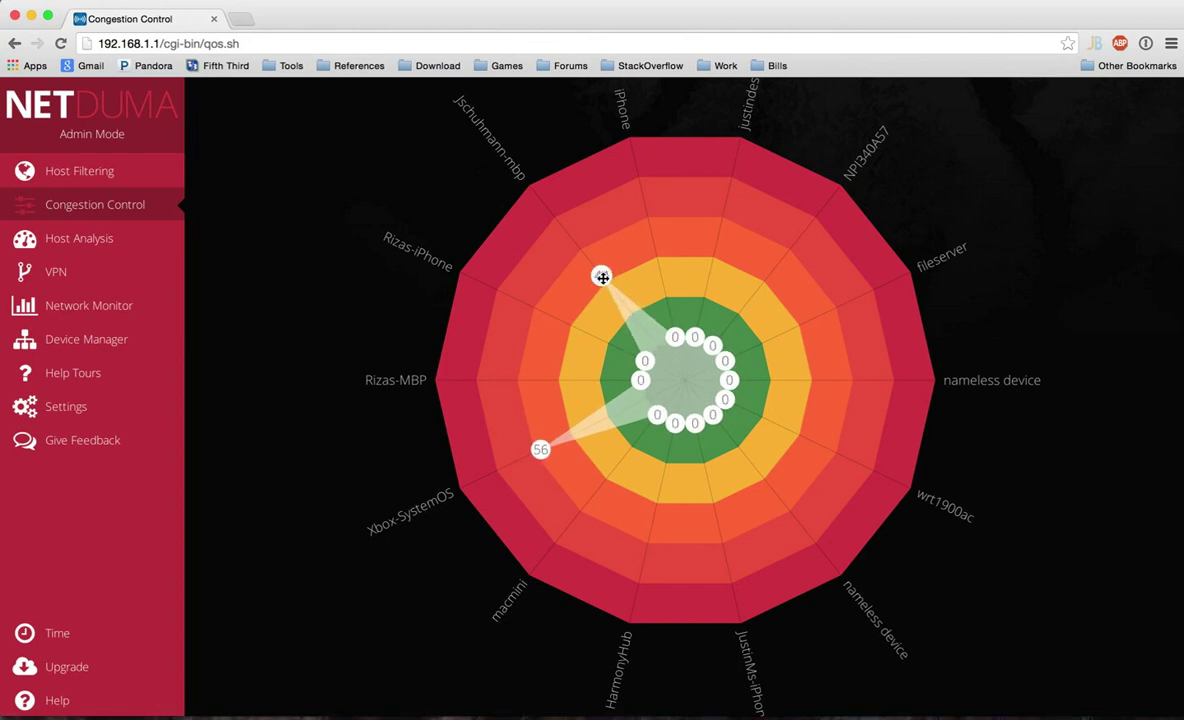
pyautogui.scroll(2, 708, 340)
pyautogui.scroll(2, 708, 340)
pyautogui.scroll(1, 708, 340)
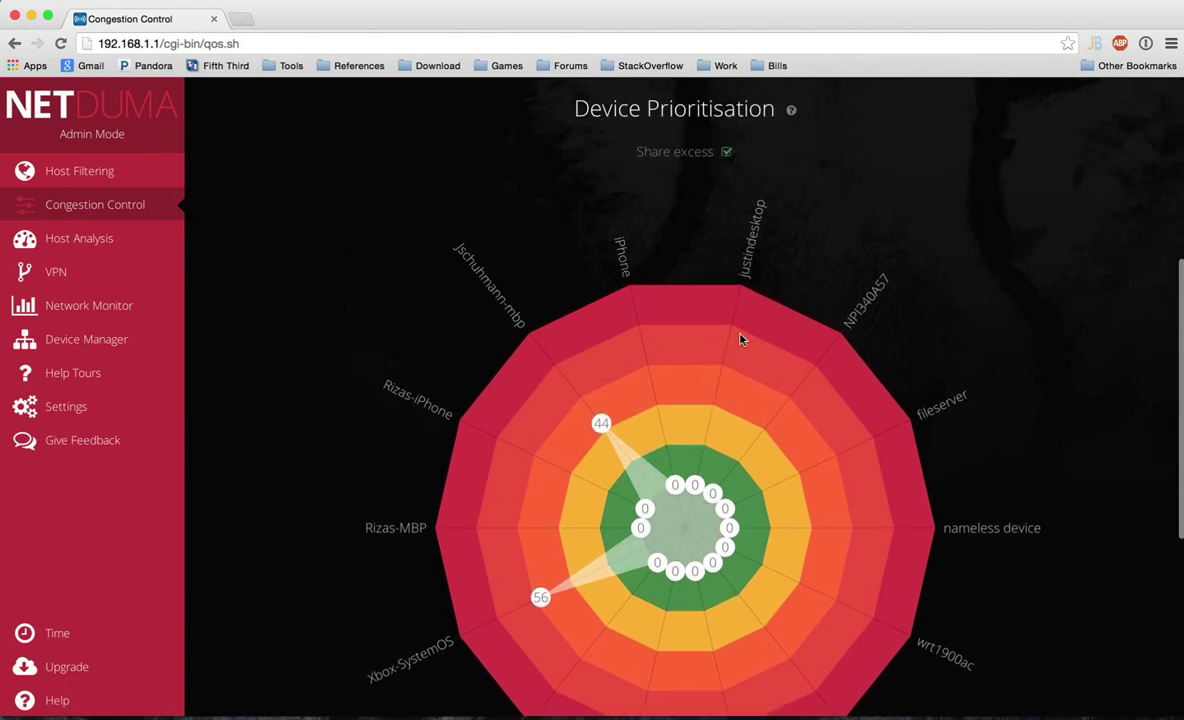
pyautogui.scroll(-2, 741, 338)
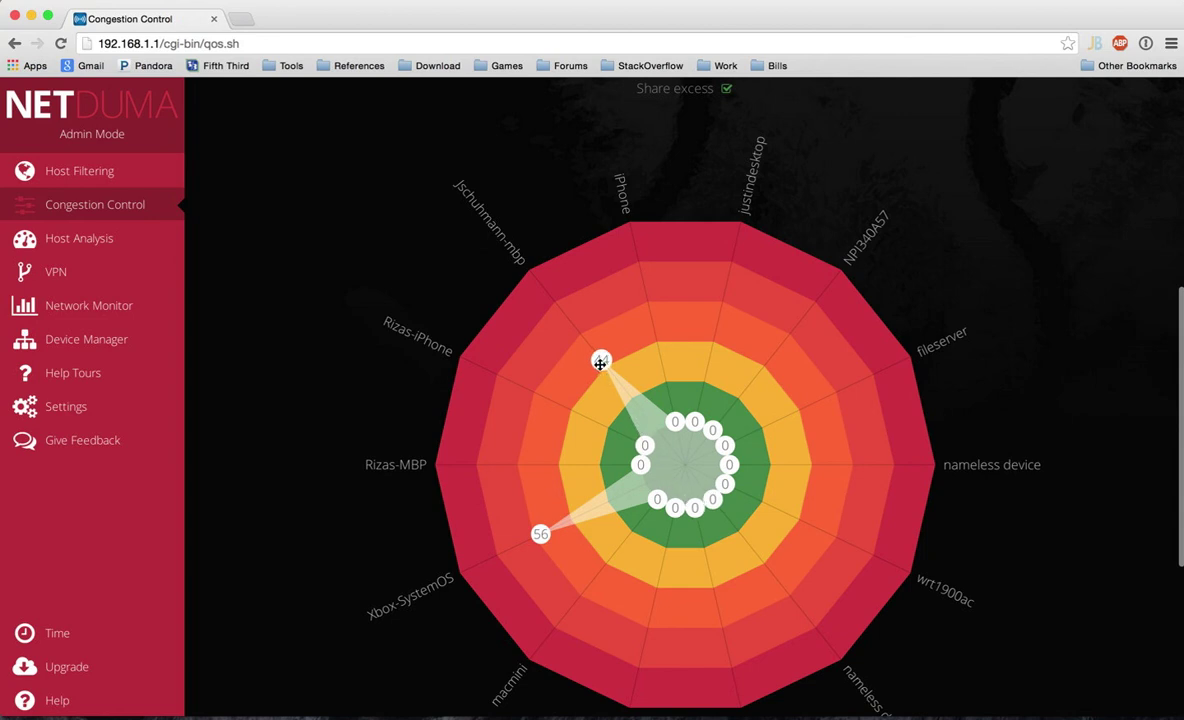
pyautogui.moveTo(602, 360); pyautogui.dragTo(622, 386)
pyautogui.scroll(-2, 752, 405)
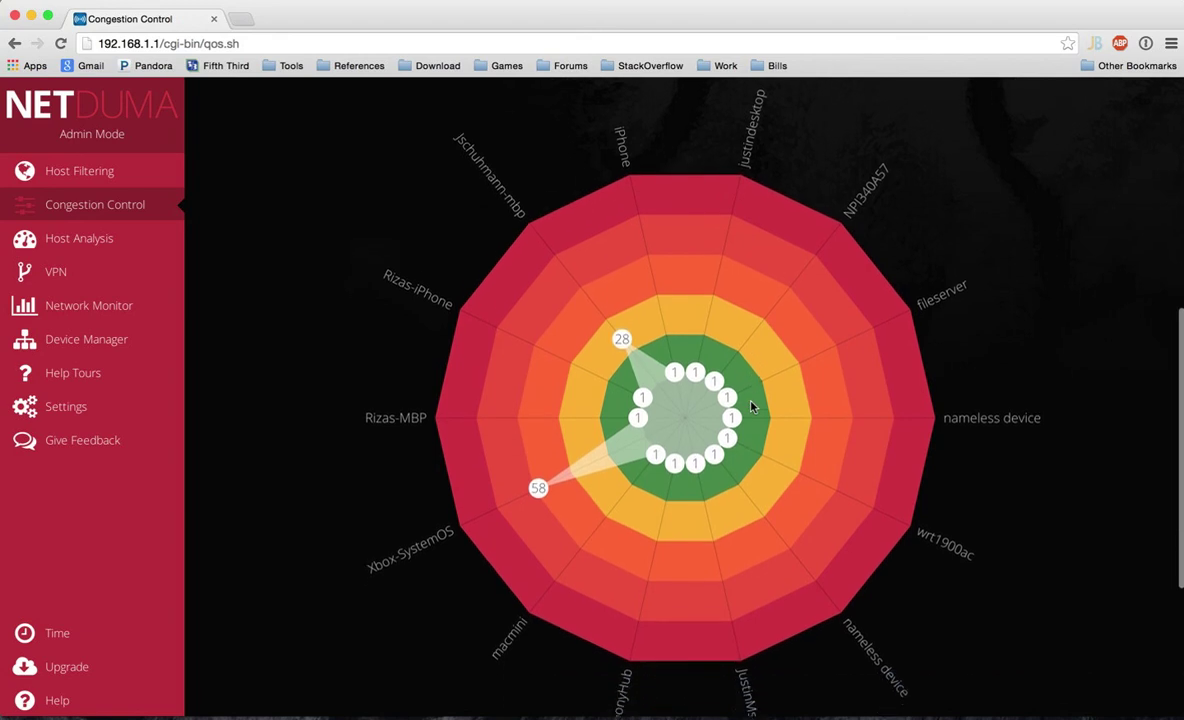
pyautogui.scroll(-5, 752, 405)
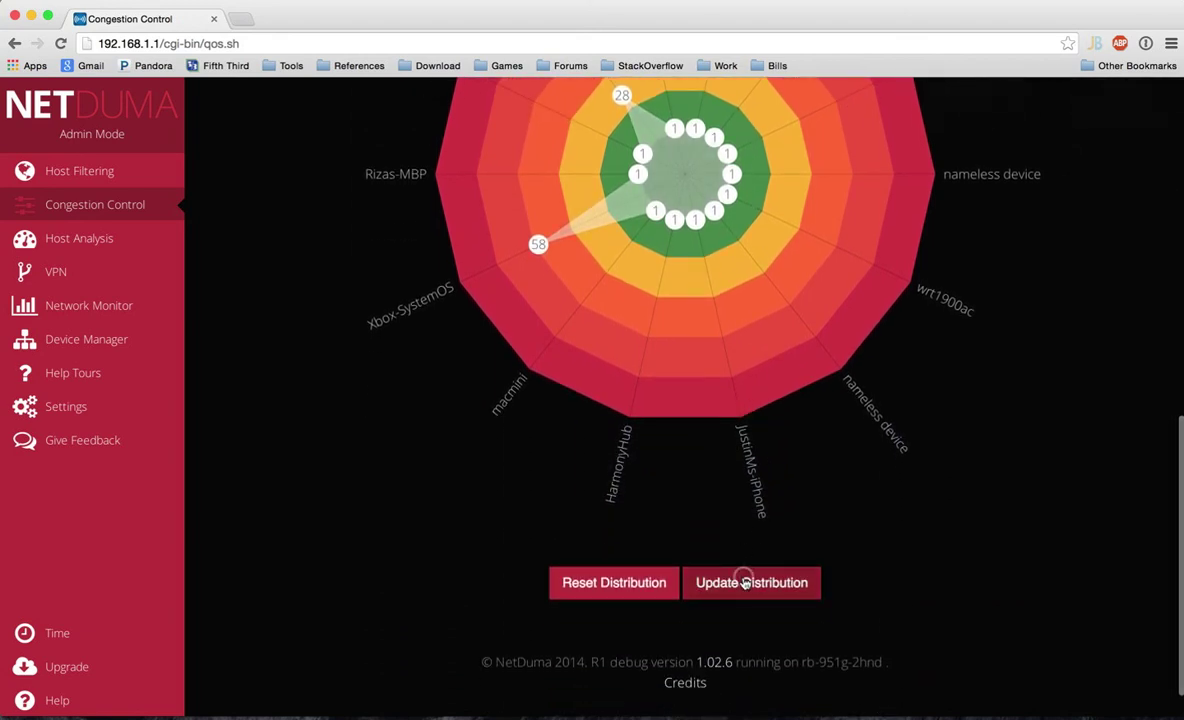
# - Apply the distribution, then reset every device to an equal share of 7
pyautogui.click(745, 580)
pyautogui.scroll(2, 866, 532)
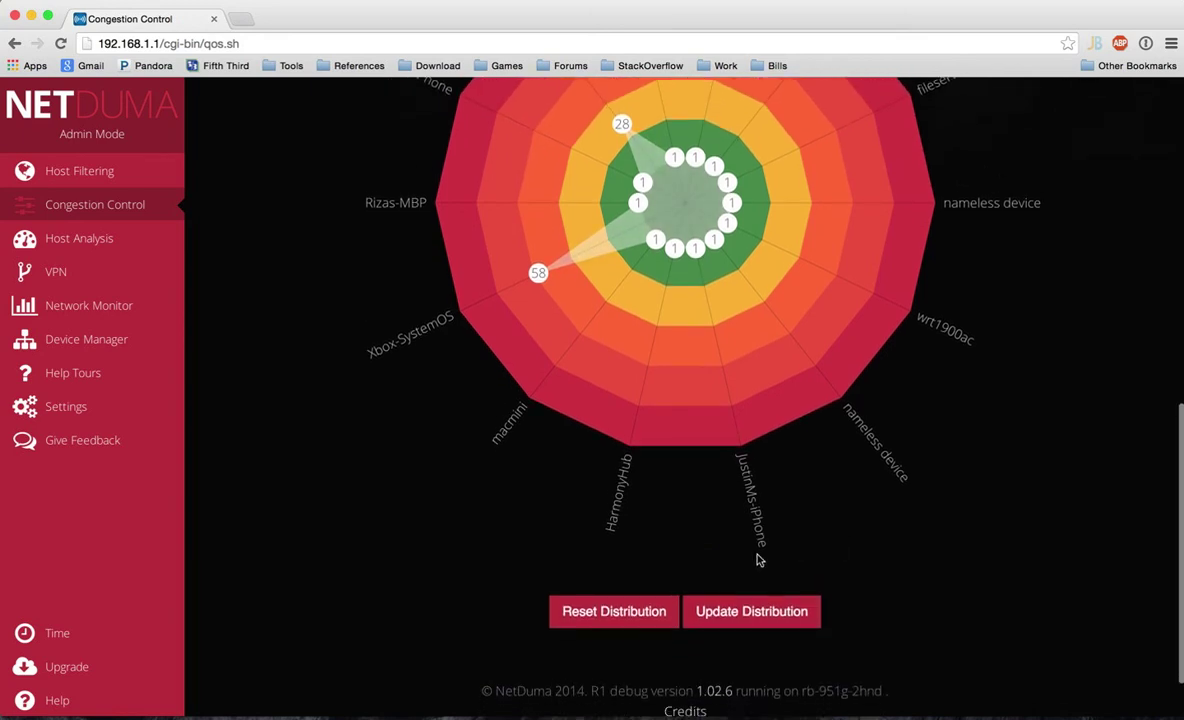
pyautogui.click(622, 611)
# - Raise the Download Cap back to 100%, leaving Upload Cap at 90%
pyautogui.scroll(2, 787, 525)
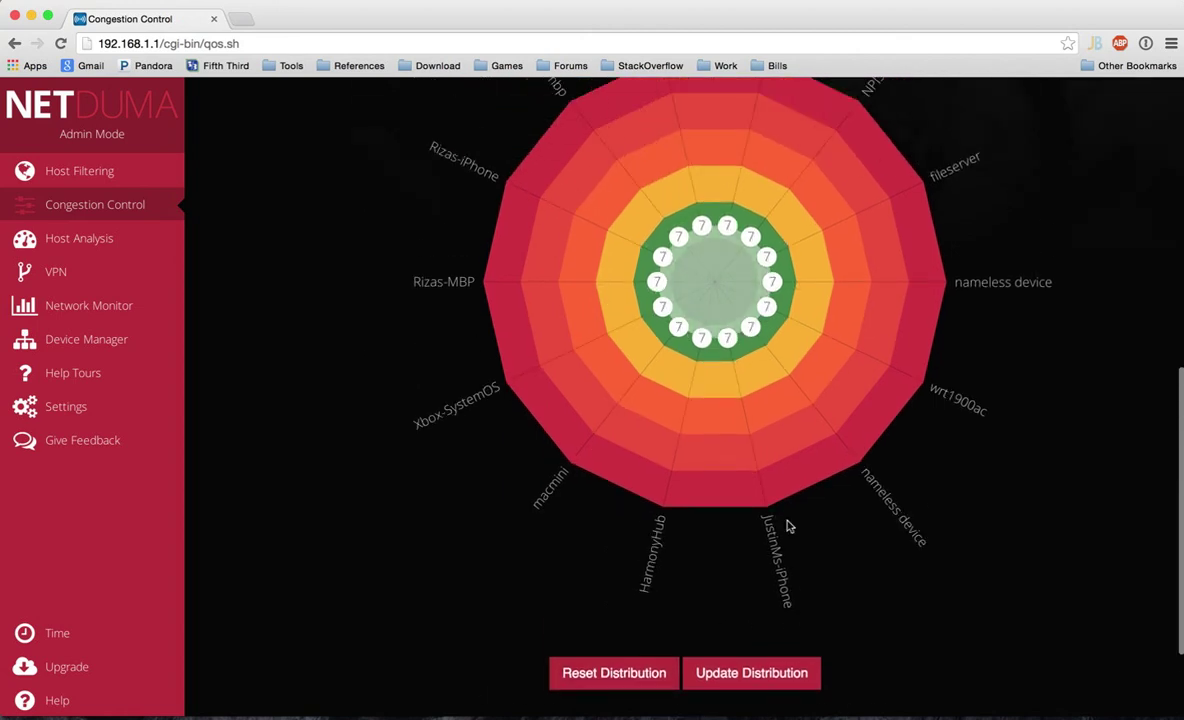
pyautogui.scroll(1, 787, 525)
pyautogui.scroll(5, 787, 525)
pyautogui.scroll(4, 787, 525)
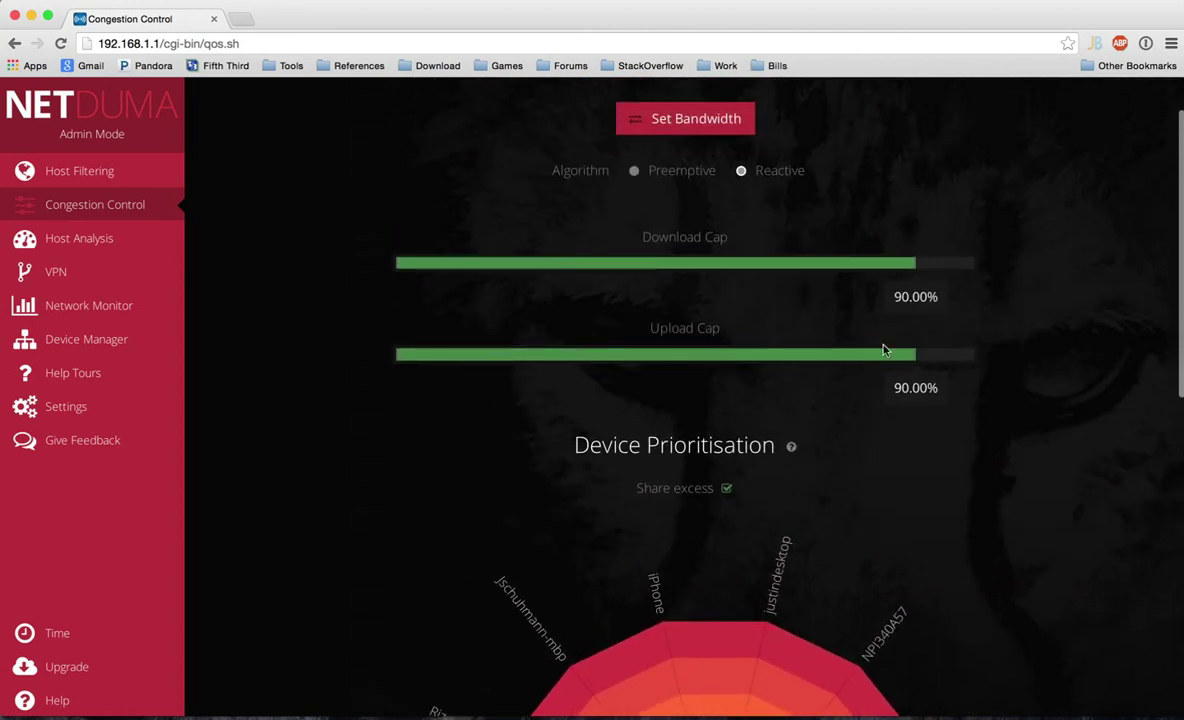
pyautogui.moveTo(917, 265)
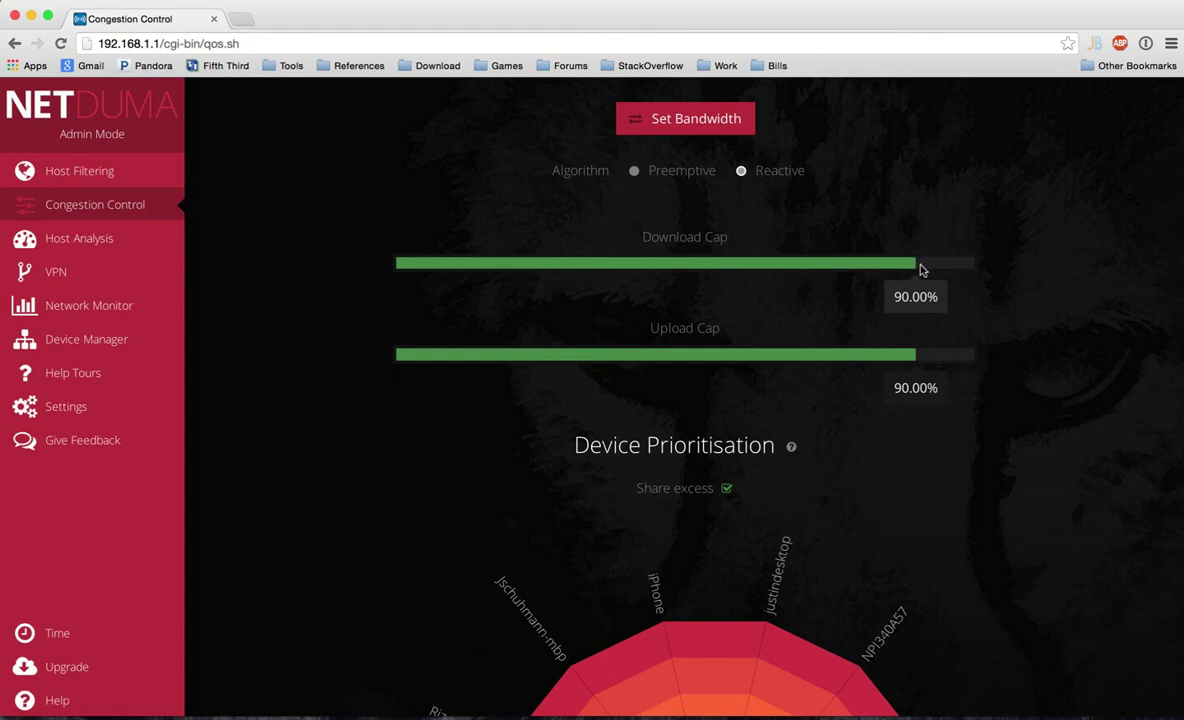
pyautogui.moveTo(916, 268); pyautogui.dragTo(976, 264)
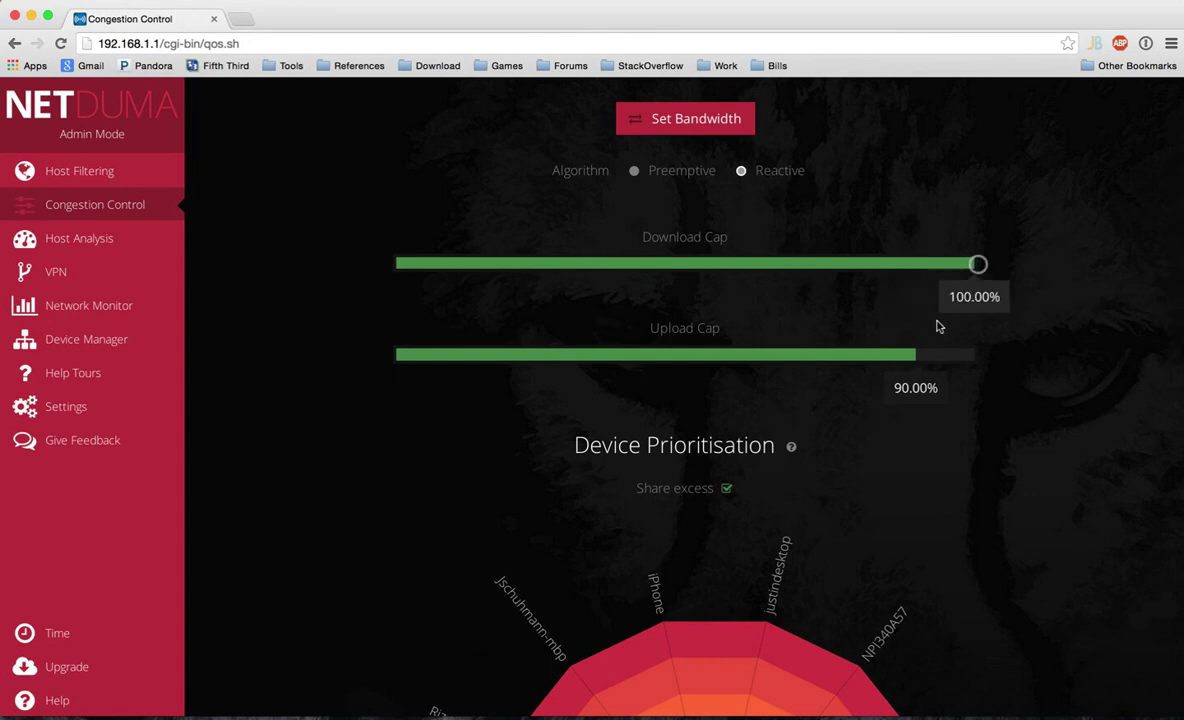